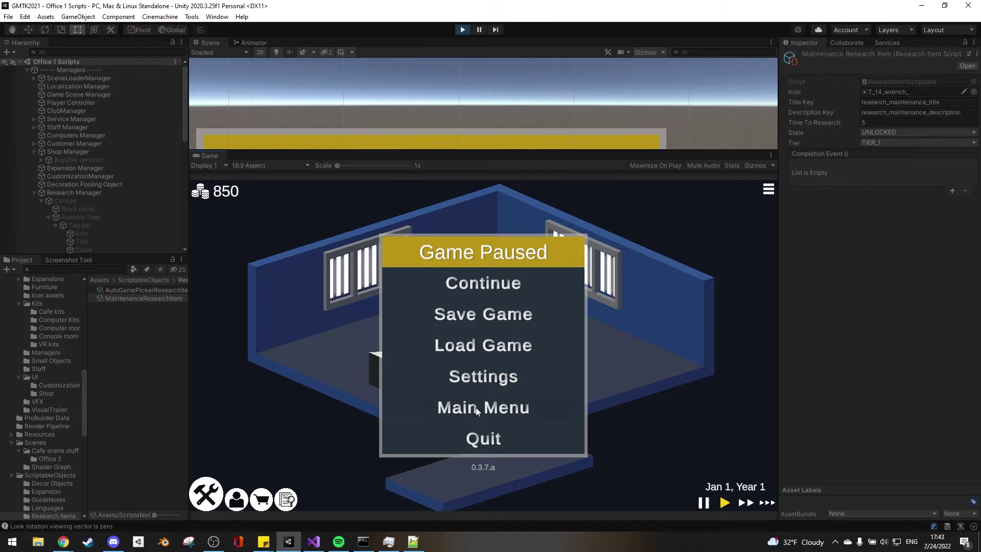
Step: Run the game, inspect the pause menu's script, and test the Main Menu option from the pause menu
key(ctrl+p)
double_click(931, 229)
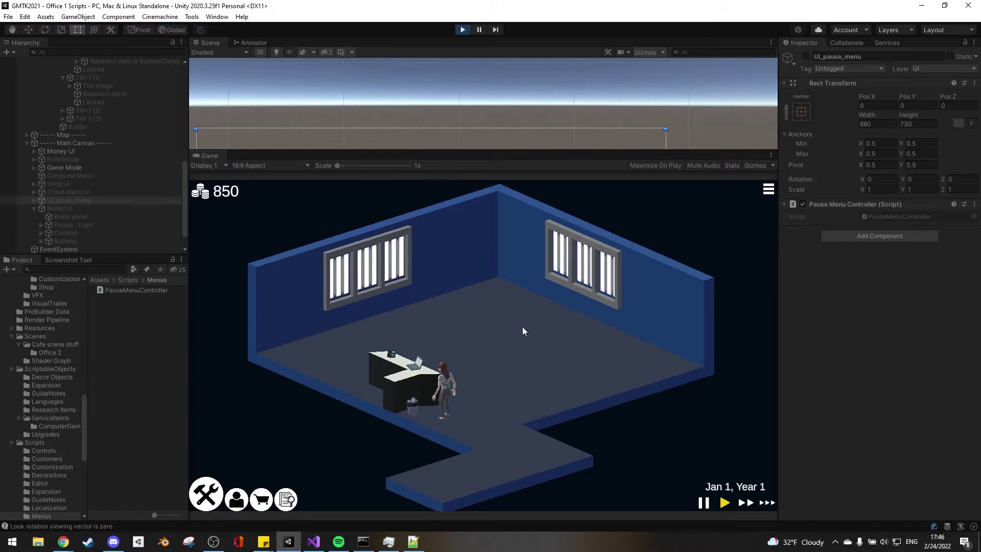
key(Escape)
click(478, 410)
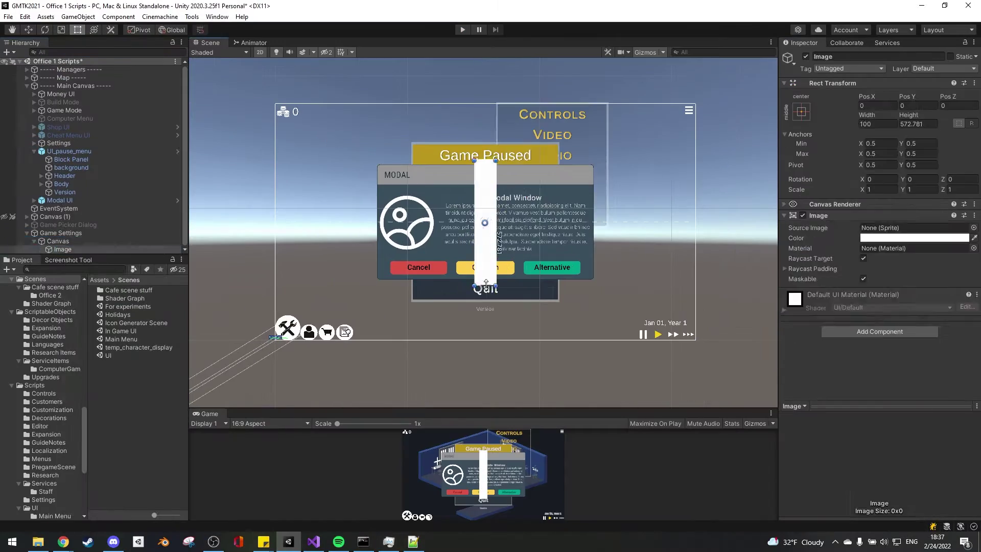
Step: Build the new settings menu's panel and border images under the Game Settings canvas, choosing a rounded sprite
click(65, 241)
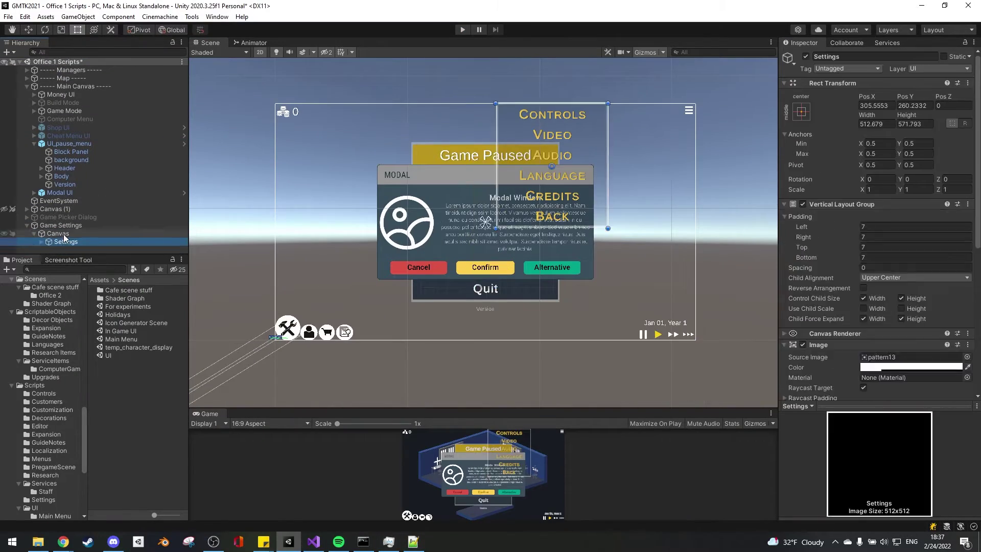
key(ctrl+z)
scroll(504, 241, up, 2)
click(974, 227)
double_click(767, 286)
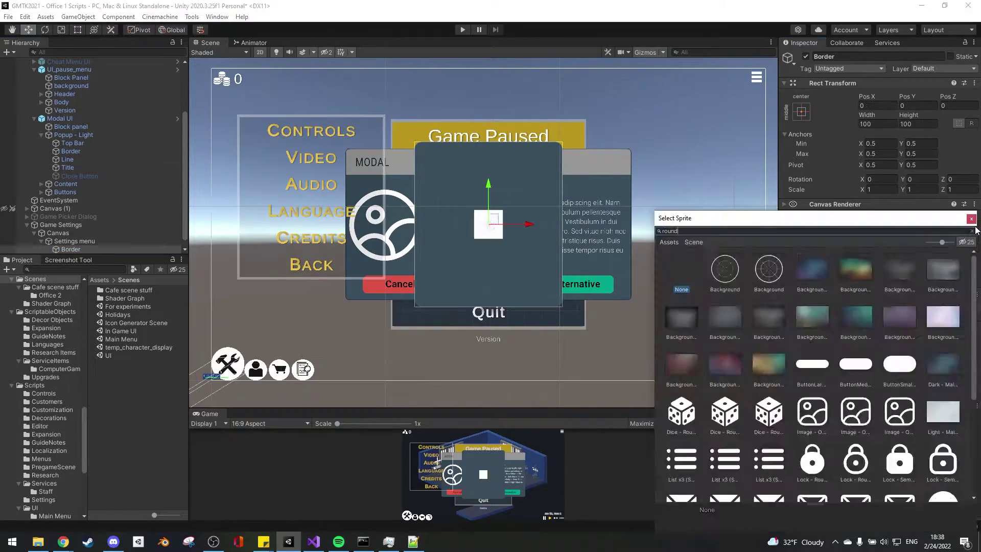
right_click(876, 215)
click(909, 294)
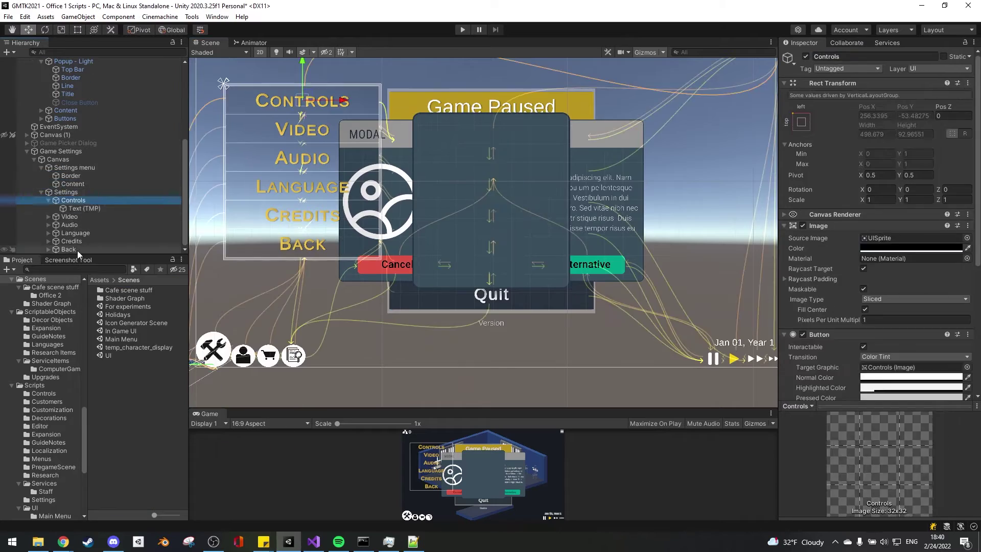
Step: Set up the Credits, Controls, Video, Audio, Language and Close entries in the new settings menu with plain white label text
click(82, 200)
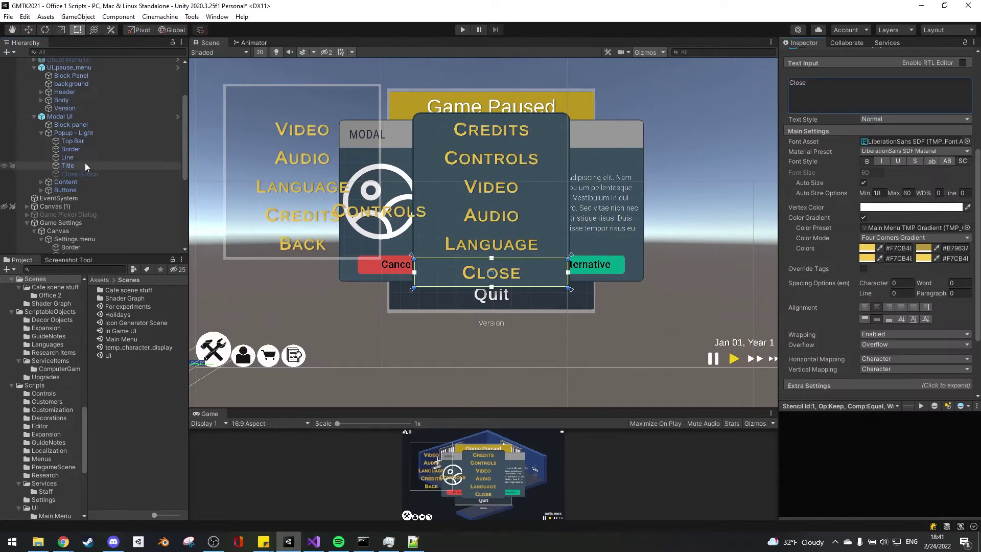
click(913, 316)
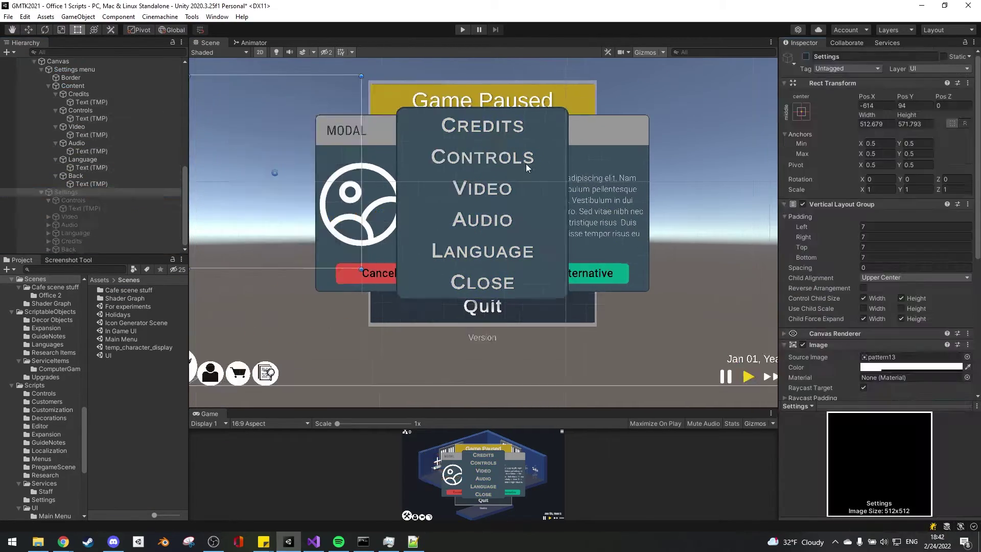
click(863, 204)
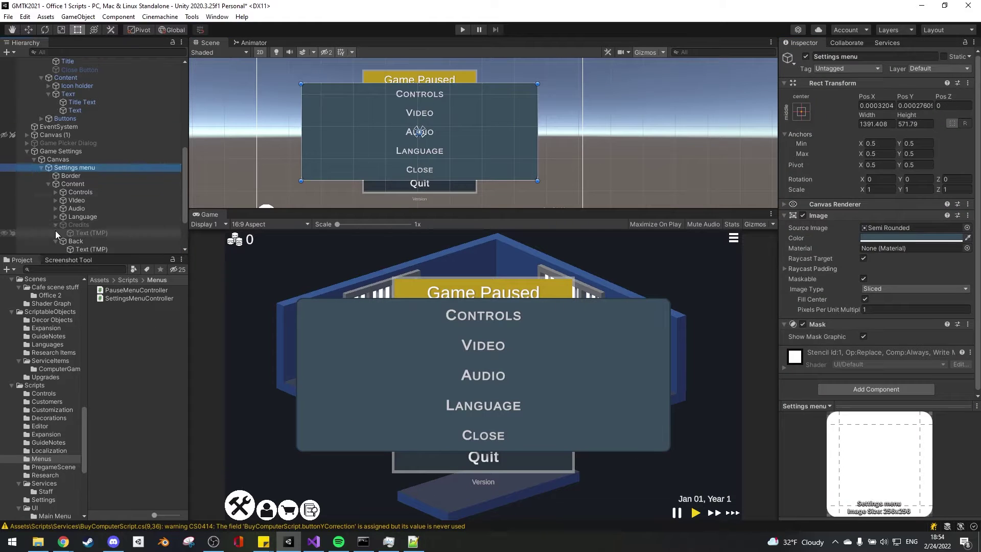
Step: Add an Image component to the settings menu's side bar as its background and edit the menu's border object
click(880, 338)
text(image)
key(Return)
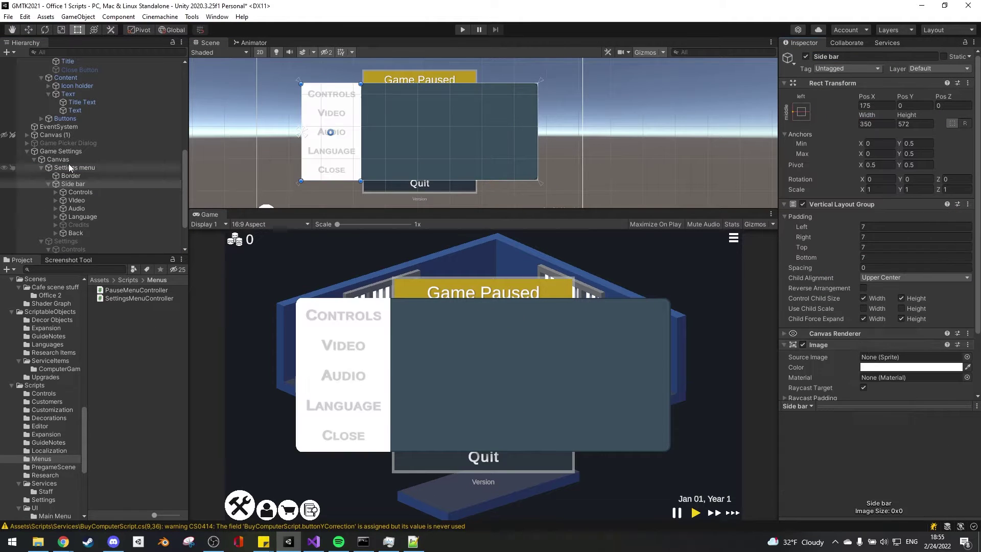
click(70, 175)
click(886, 363)
key(Return)
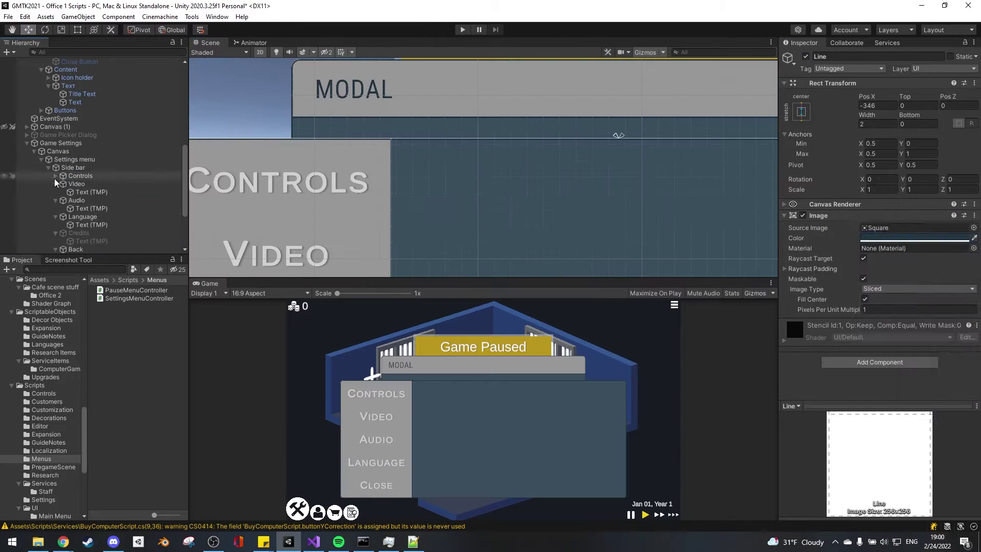
Step: Restyle the side bar button labels with dark text in normal case, matching the pause menu's lettering
double_click(77, 176)
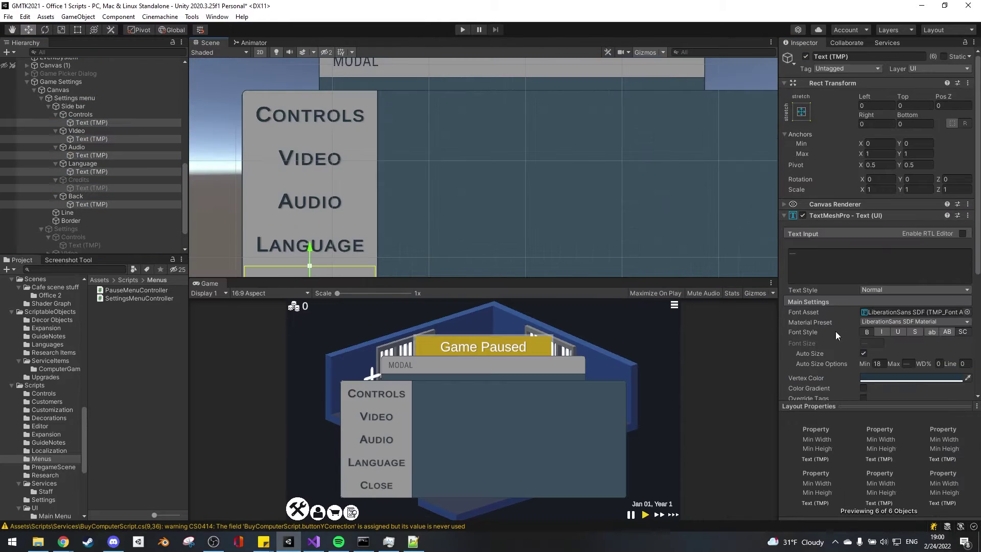
scroll(869, 262, down, 4)
click(101, 146)
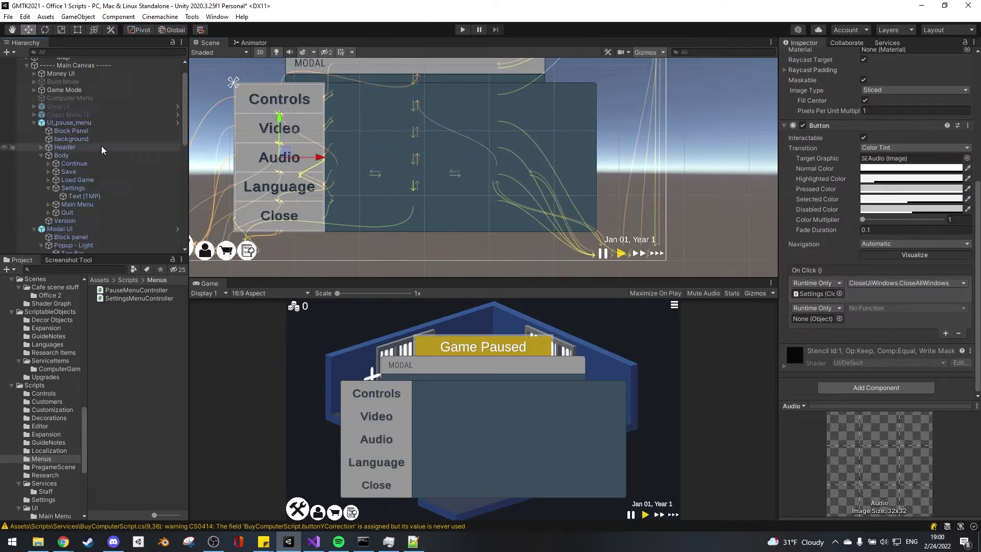
click(95, 124)
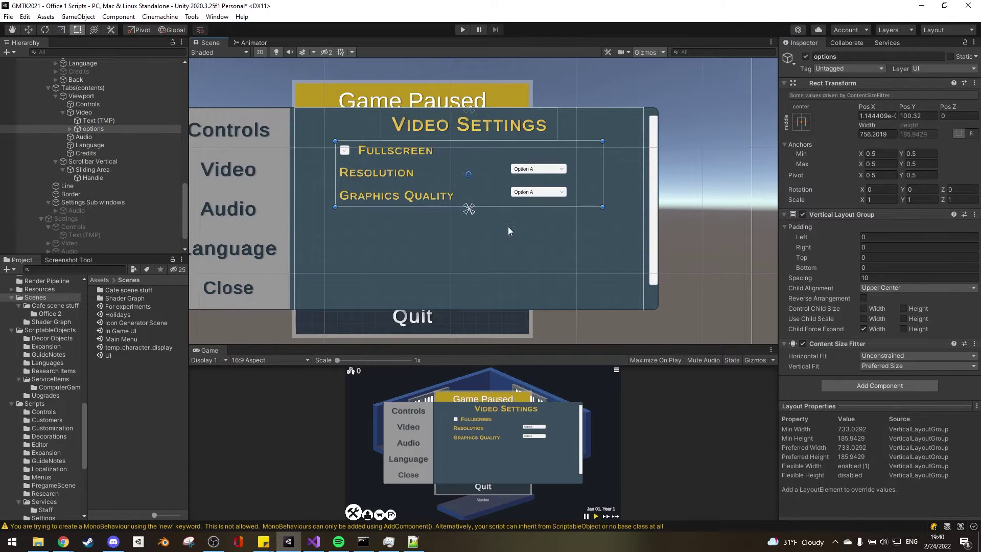
Step: Restyle the video settings heading and option labels as light text without the gold colour gradient
click(376, 172)
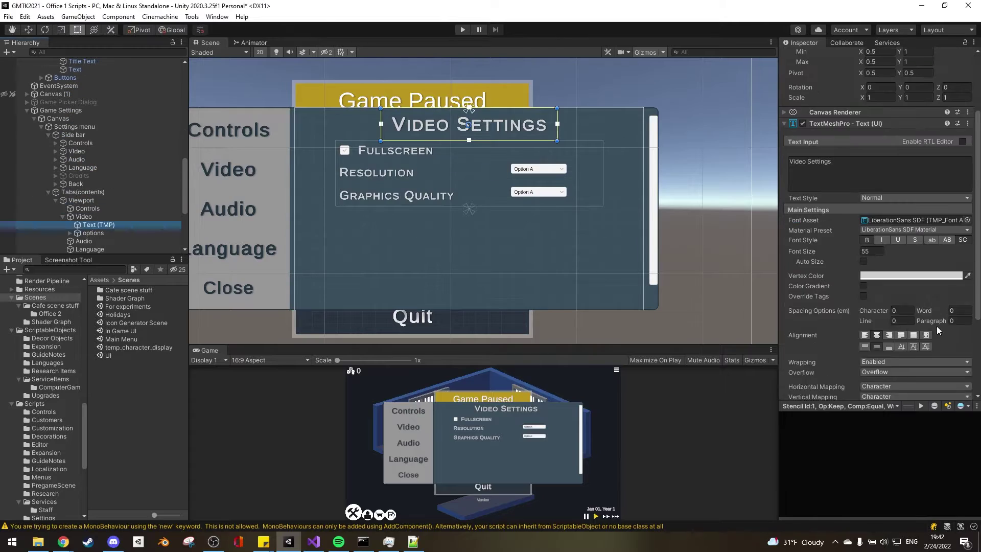
click(943, 318)
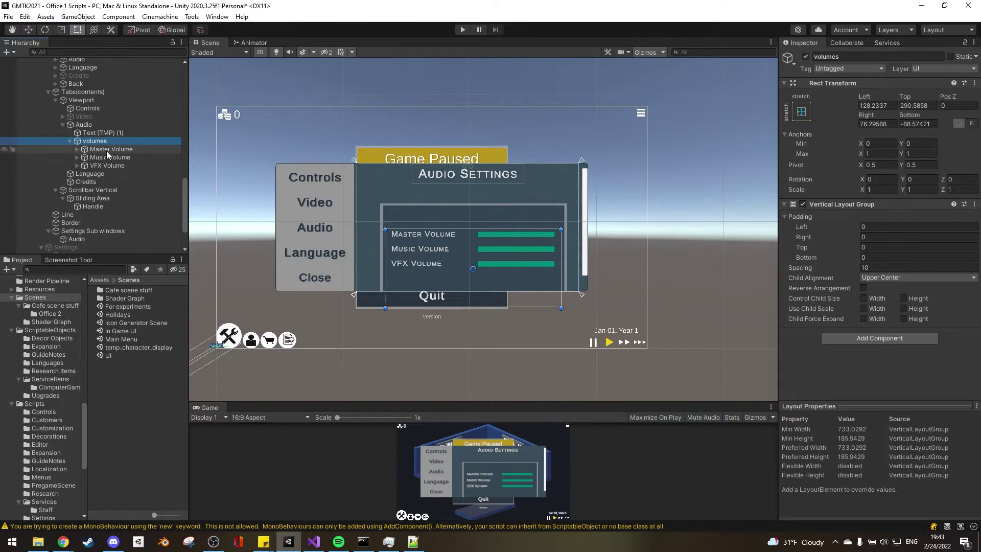
scroll(498, 229, up, 4)
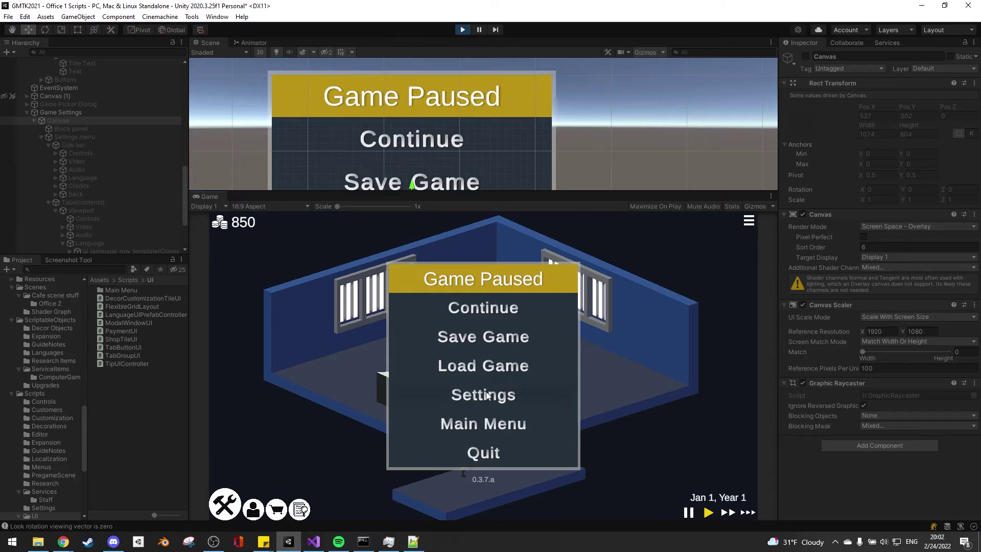
Step: Test the settings menu from the paused game by viewing its Video, Audio and Language tabs
click(482, 392)
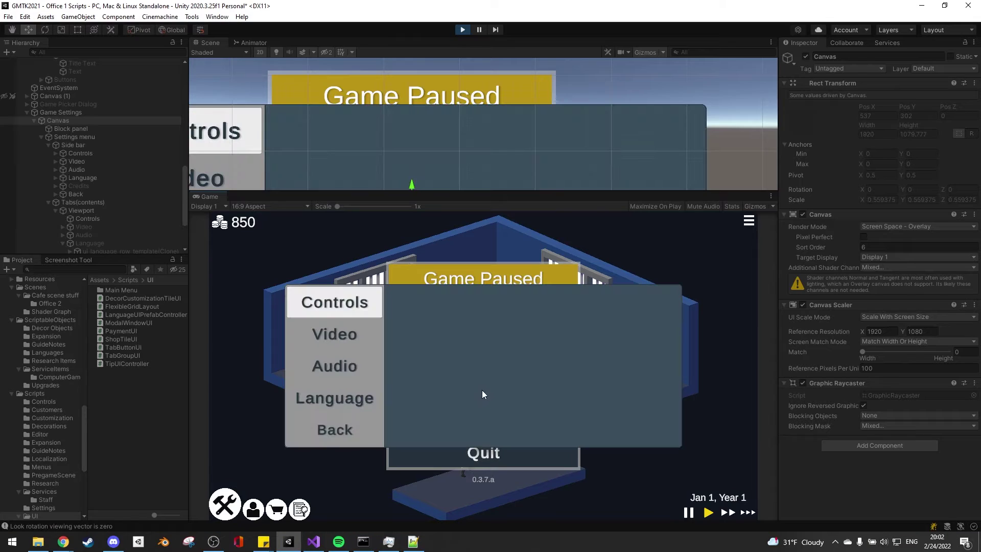
click(350, 338)
click(348, 358)
click(343, 400)
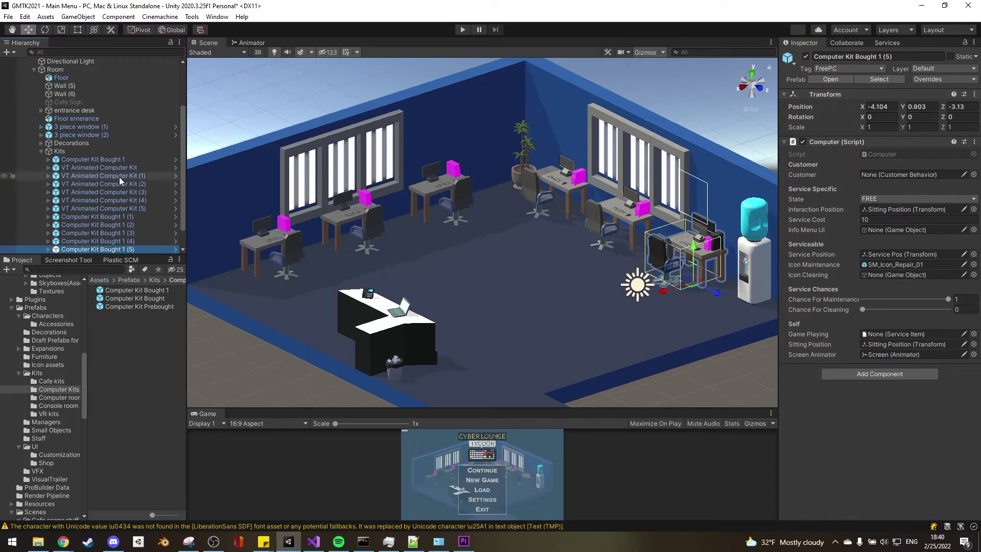
Step: Replace the VT Animated Computer Kits in the main menu room with Computer Kit Bought 1 copies and delete the originals
key(Up)
key(Up)
key(Up)
key(Up)
click(100, 176)
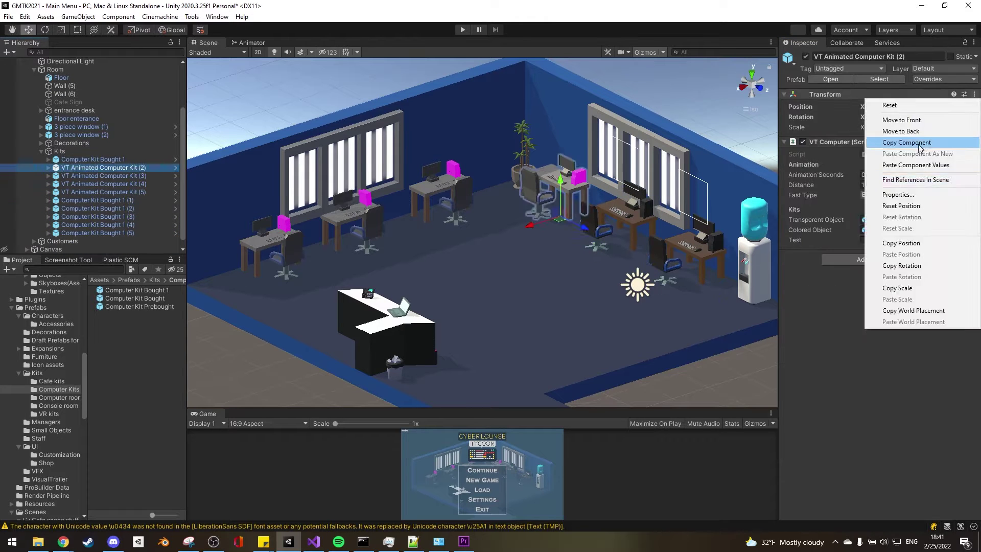
key(Delete)
key(ctrl+z)
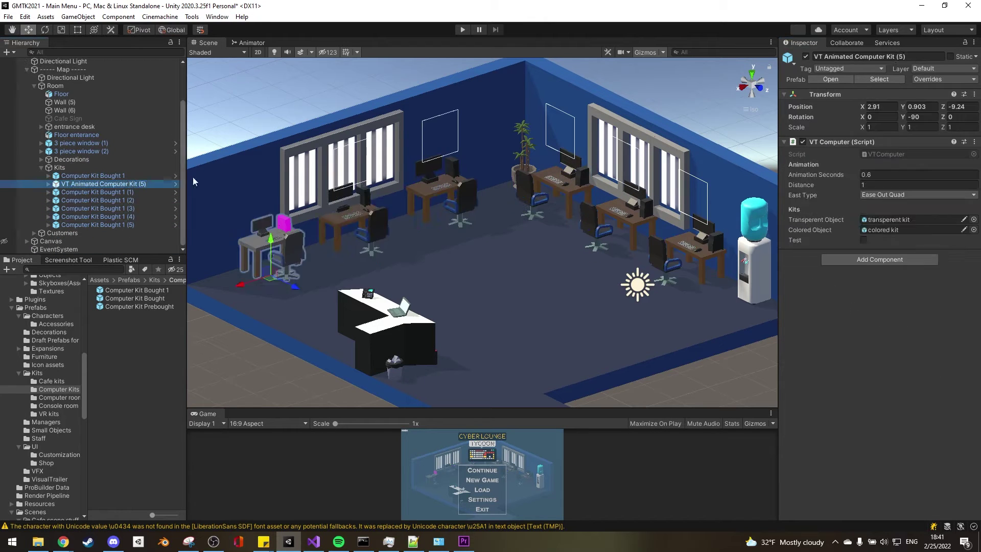
click(102, 175)
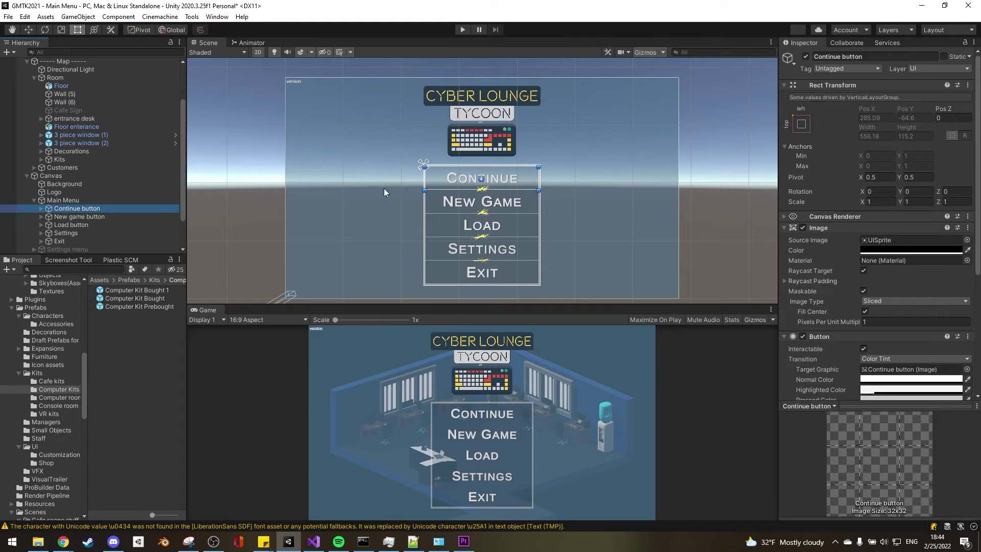
Step: Deactivate the main menu's Continue button and add the Game Settings UI prefab to the Main Menu scene
click(807, 56)
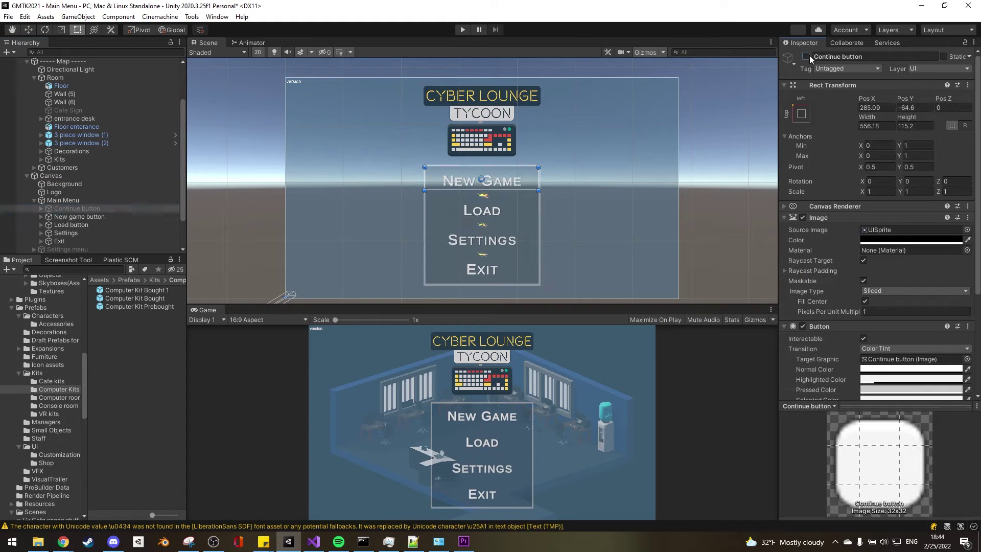
drag(40, 230, 151, 355)
drag(130, 315, 85, 124)
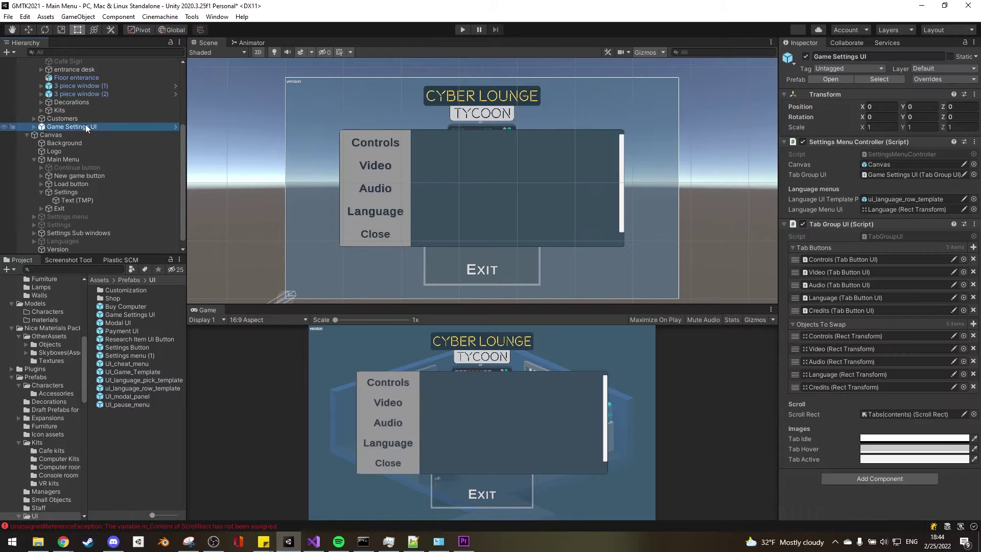
Step: Activate the Credits button in the side bar of the Game Settings UI
click(49, 135)
click(56, 143)
click(86, 153)
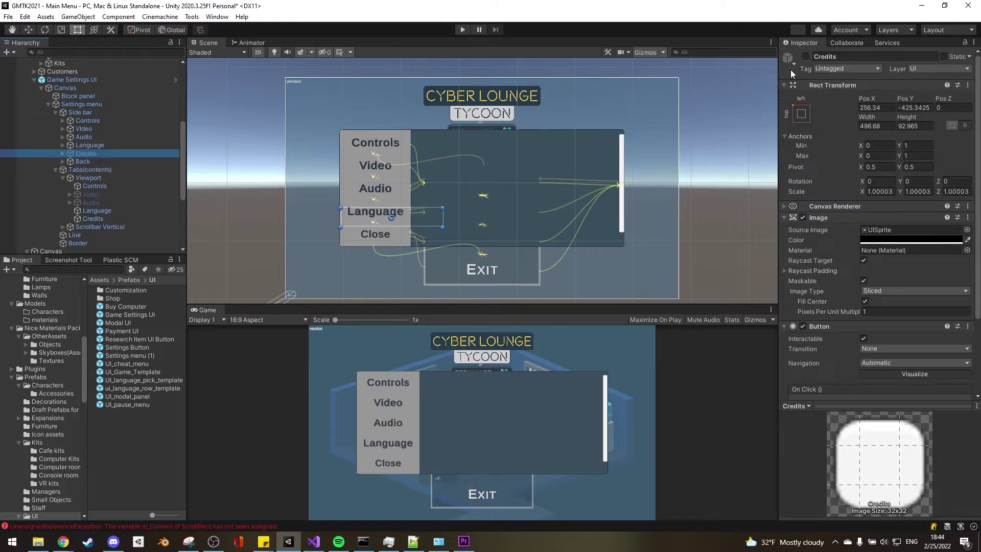
key(alt+shift+a)
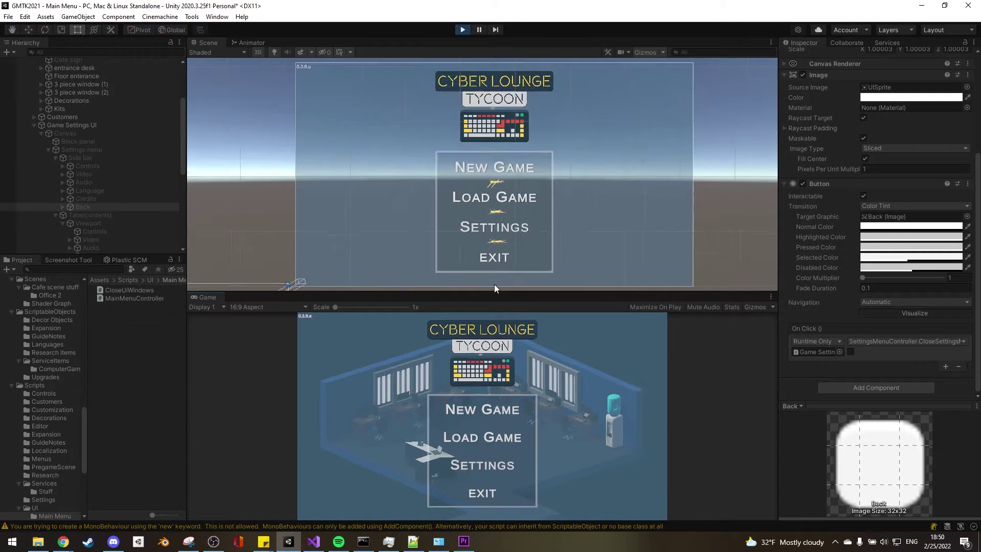
Step: Enlarge the game view and test opening, closing and switching tabs in the settings menu from the running main menu
drag(495, 284, 495, 231)
click(481, 450)
click(353, 442)
click(422, 439)
click(362, 419)
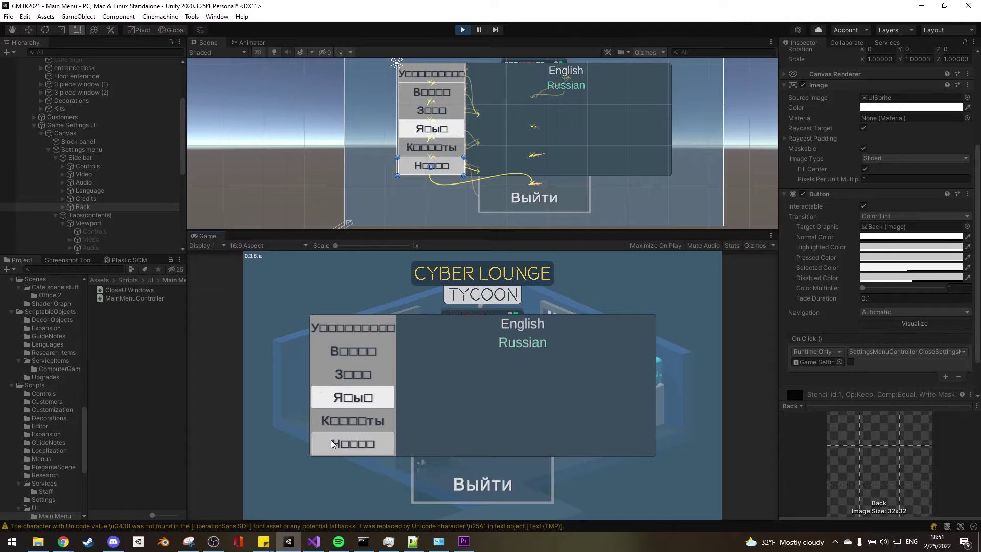
Step: Close and reopen the settings menu in Russian, check its Credits and Language tabs, and close it again
click(353, 443)
click(487, 430)
click(355, 418)
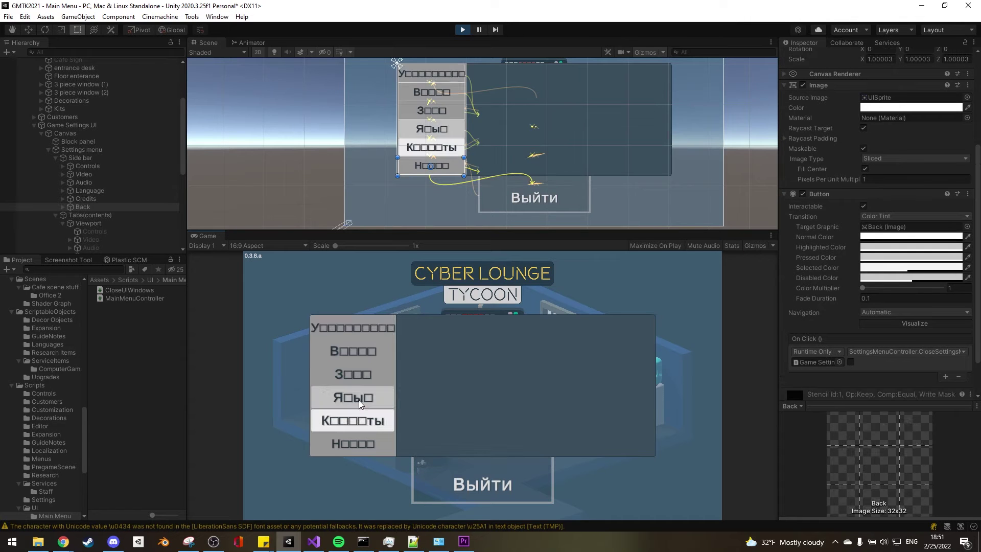
click(359, 399)
click(350, 443)
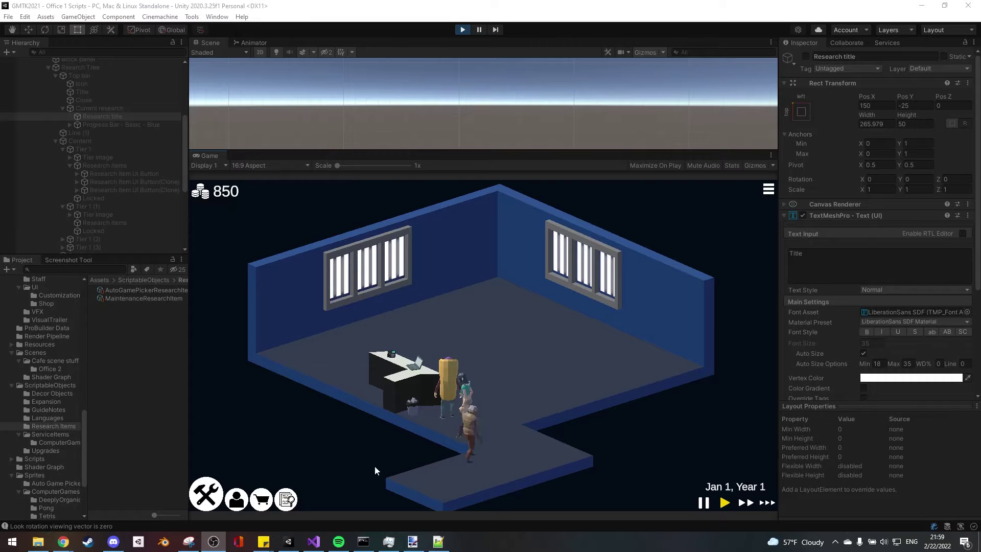
Step: Test the research tree in the running game by researching Cloud Gaming, and close the Research window
click(287, 499)
click(333, 268)
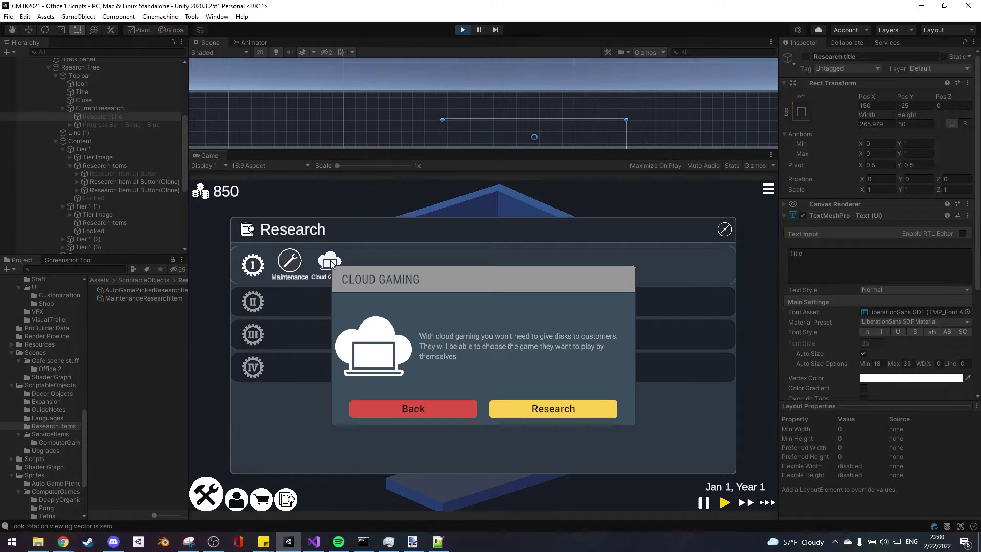
click(550, 412)
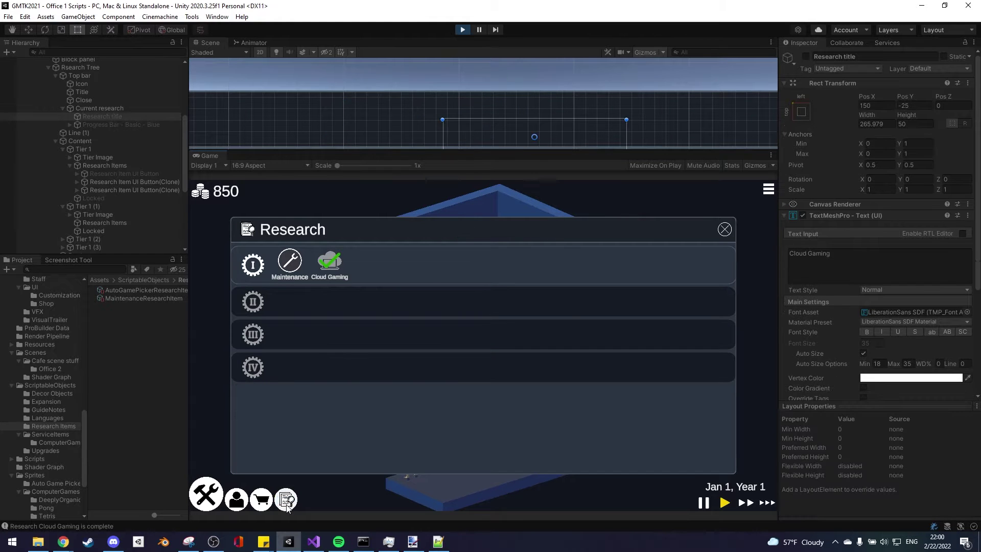
click(728, 232)
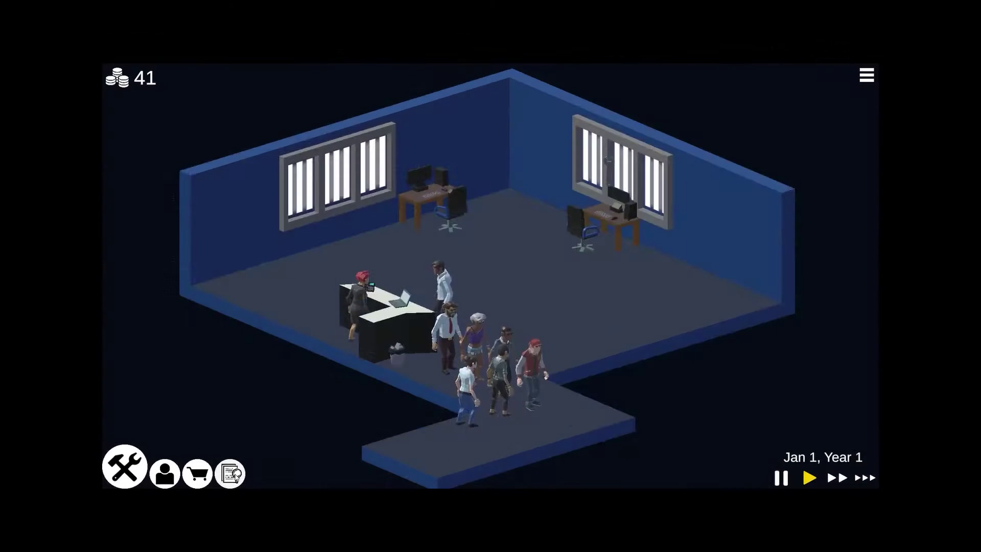
Step: Start the Maintenance research in the game and close the Research window
click(231, 473)
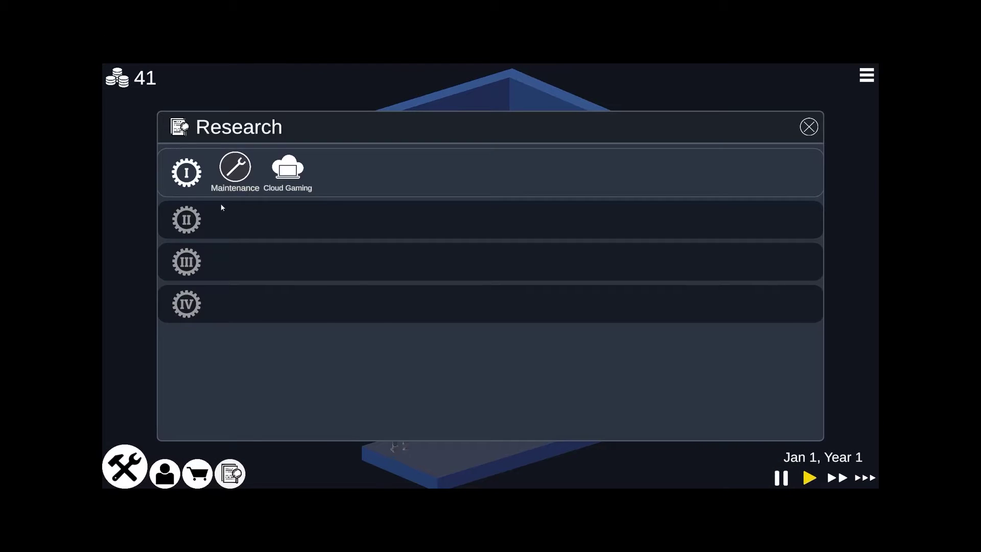
click(236, 168)
click(552, 360)
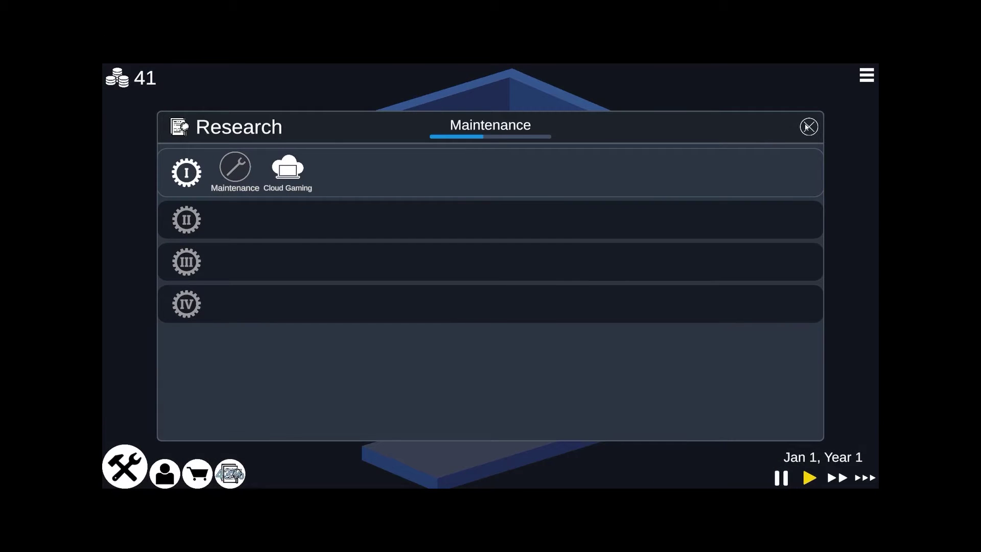
click(808, 127)
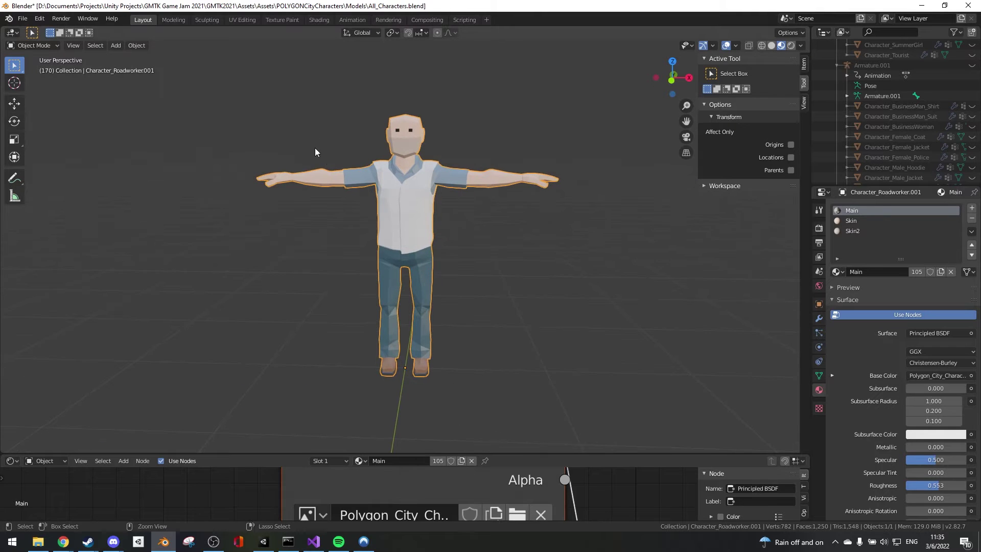
Step: Open the roadworker character for UV editing and recolour its clothing by moving face UVs across the colour palette texture
click(243, 20)
scroll(142, 315, up, 4)
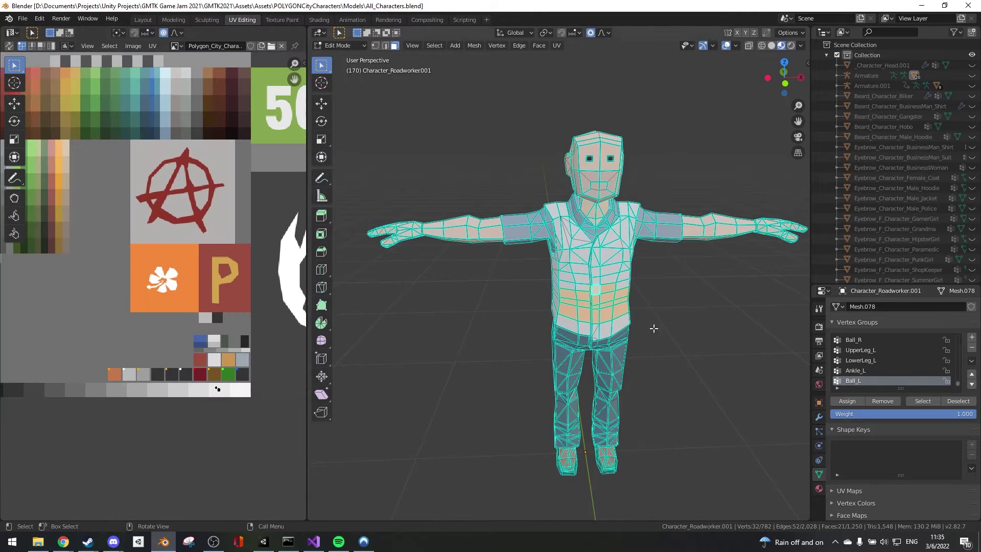
scroll(121, 336, up, 4)
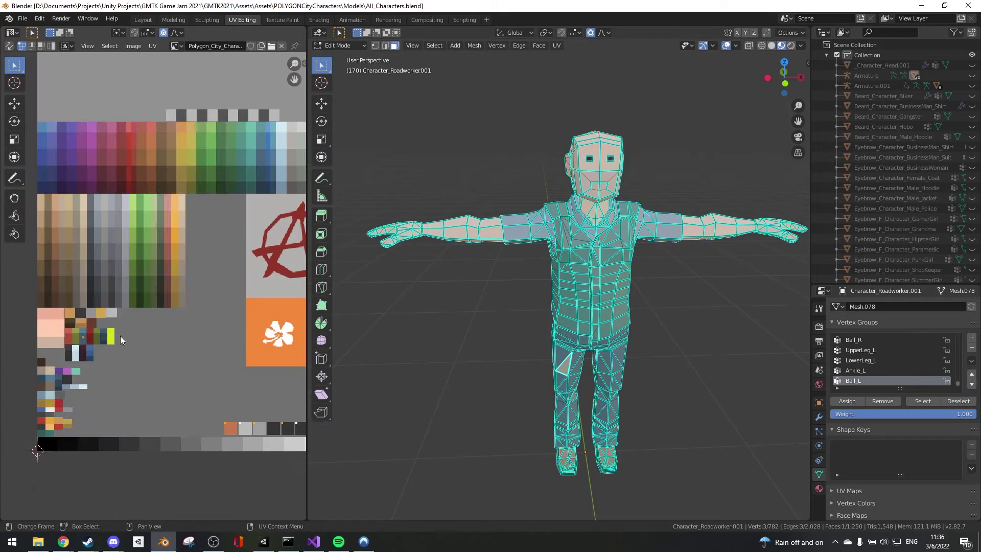
scroll(110, 319, down, 5)
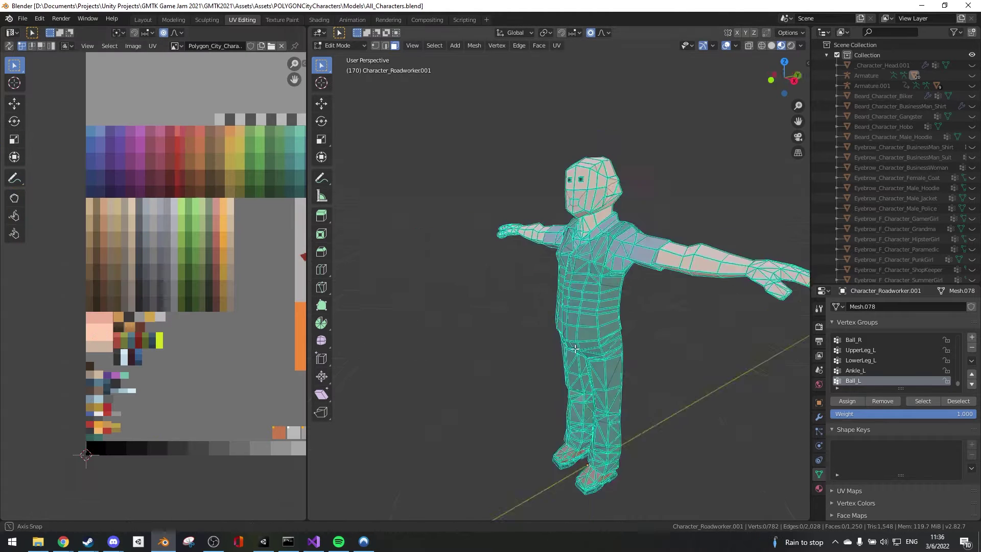
click(611, 286)
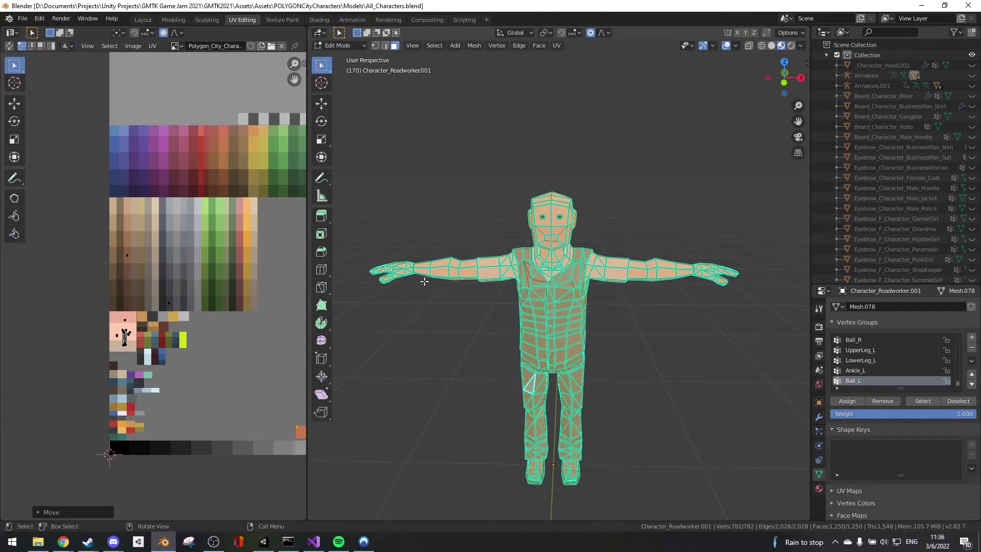
Step: Select the linked faces of the roadworker's shoes from the front view, using X-ray display
key(KP_1)
scroll(452, 255, up, 3)
scroll(452, 255, up, 4)
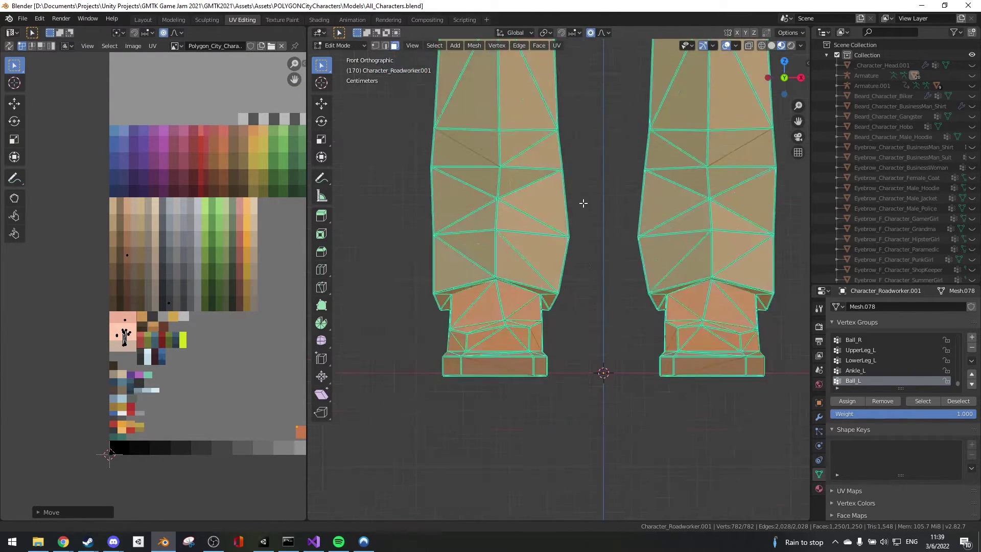
click(450, 312)
key(alt+z)
click(484, 404)
key(ctrl+l)
key(alt+z)
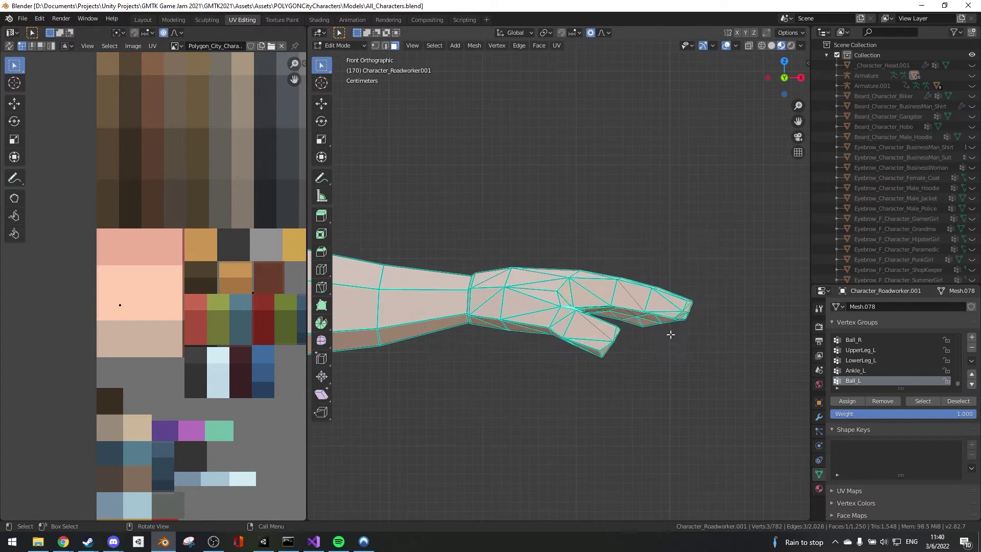
Step: Select the linked faces of the roadworker's hand and move their UVs onto the dark grey palette swatch for a glove
key(ctrl+l)
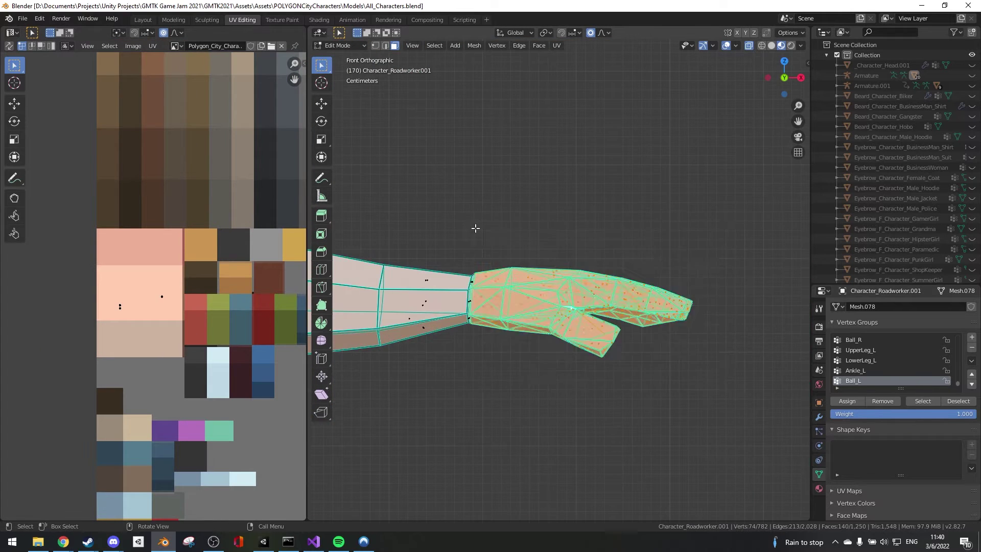
key(KP_Decimal)
key(Tab)
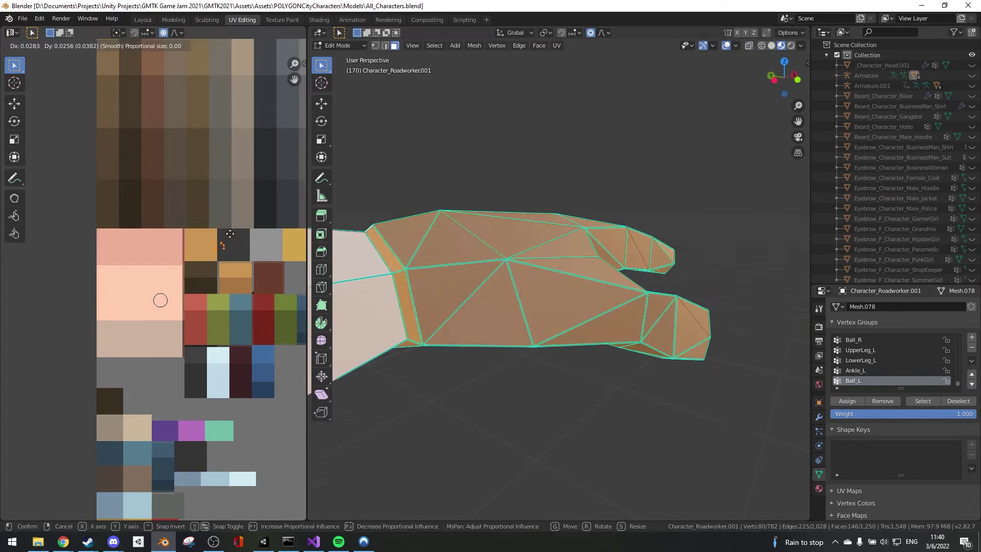
key(KP_Decimal)
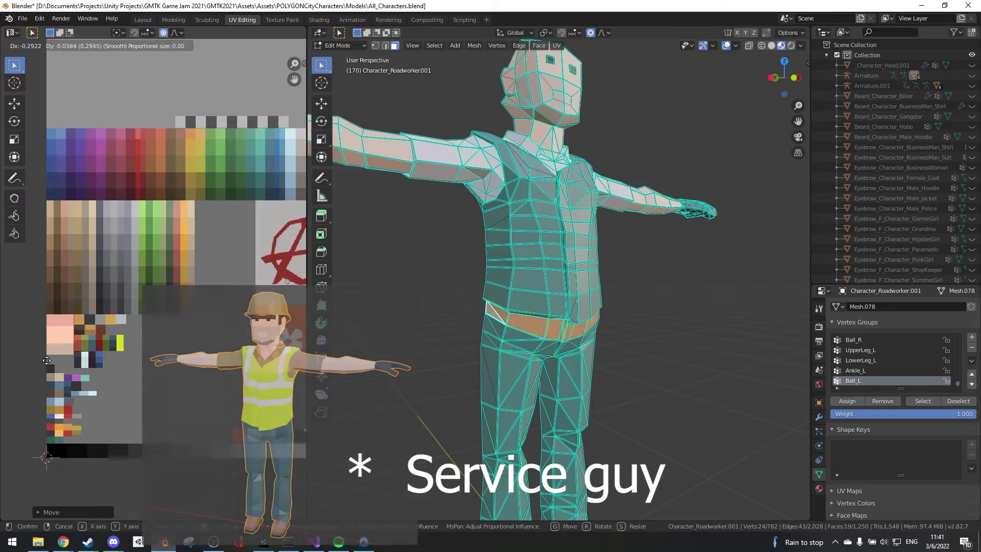
Step: Separate the belt pouches of the male police character into their own object and move it along the Y axis
key(e)
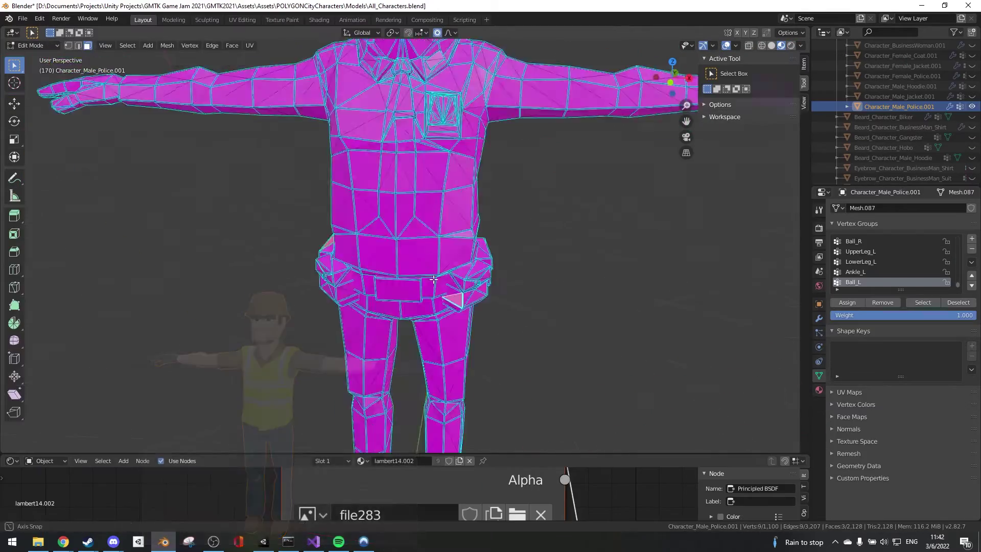
scroll(500, 302, down, 10)
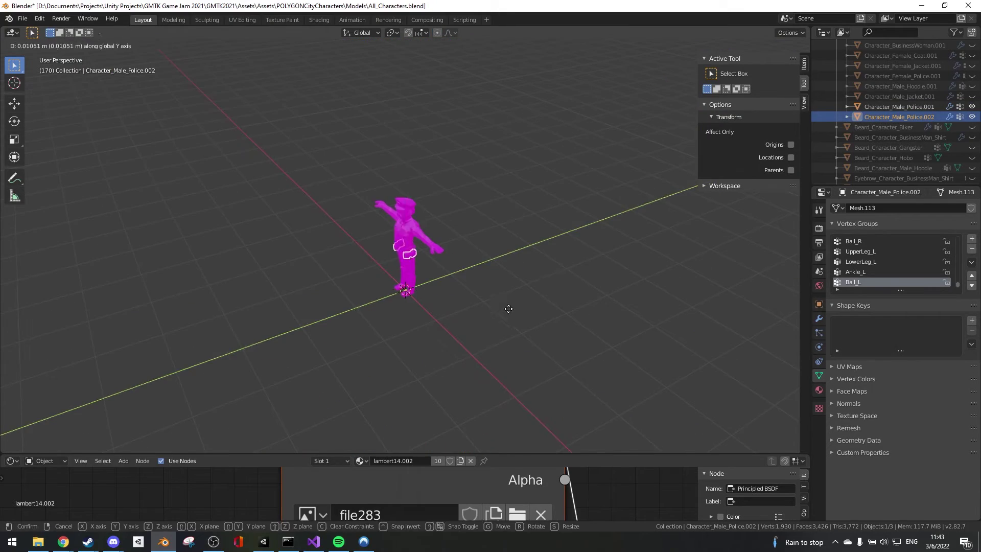
key(KP_1)
key(Tab)
scroll(515, 198, up, 5)
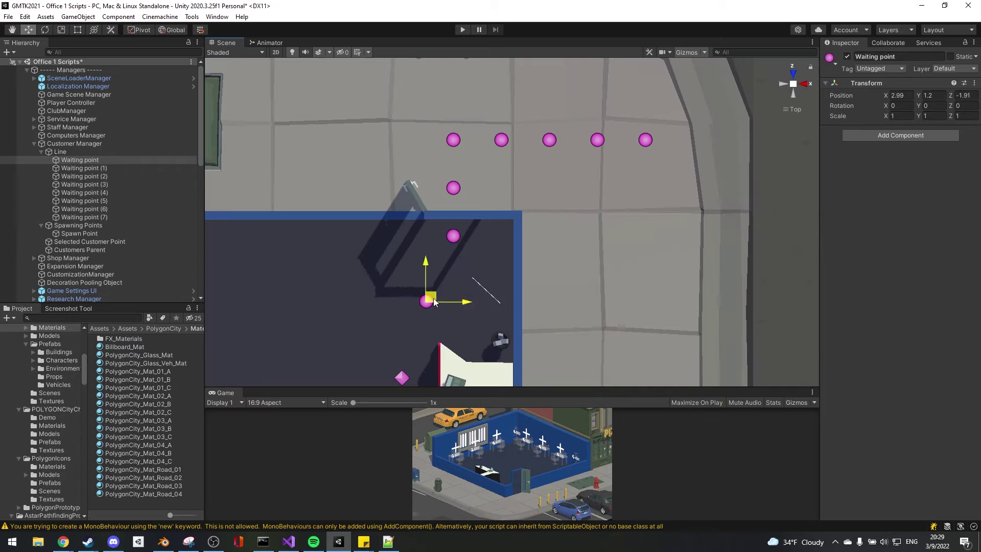
Step: Switch to the Unity editor and reposition the customer line's waiting points along the queue outside the door
click(506, 170)
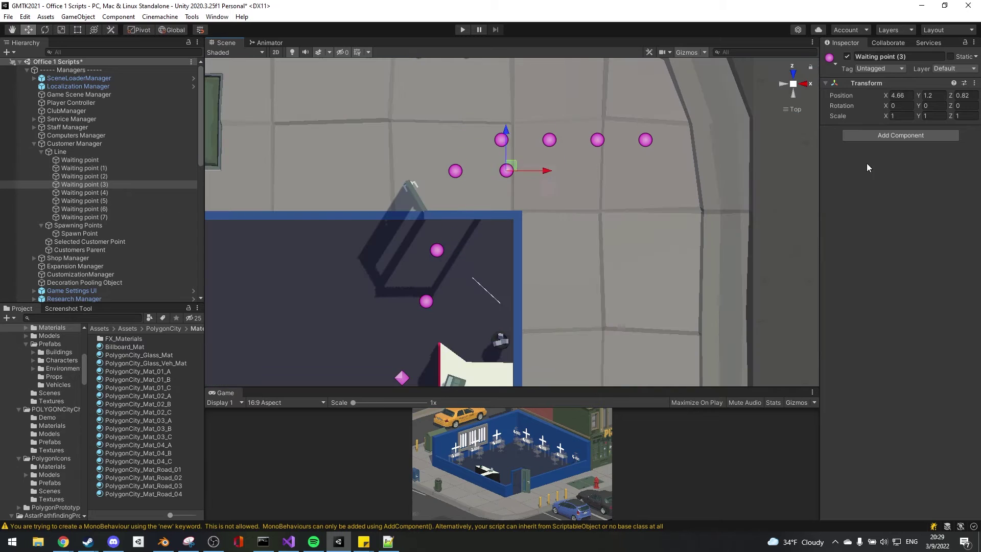
click(549, 139)
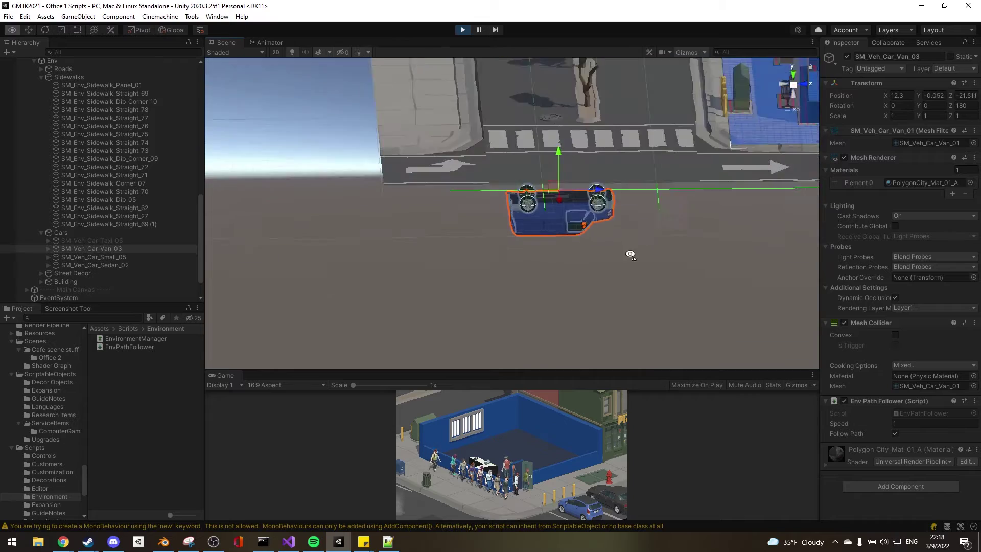
Step: Follow the van along its path in the running scene and stop the game
drag(631, 256, 278, 282)
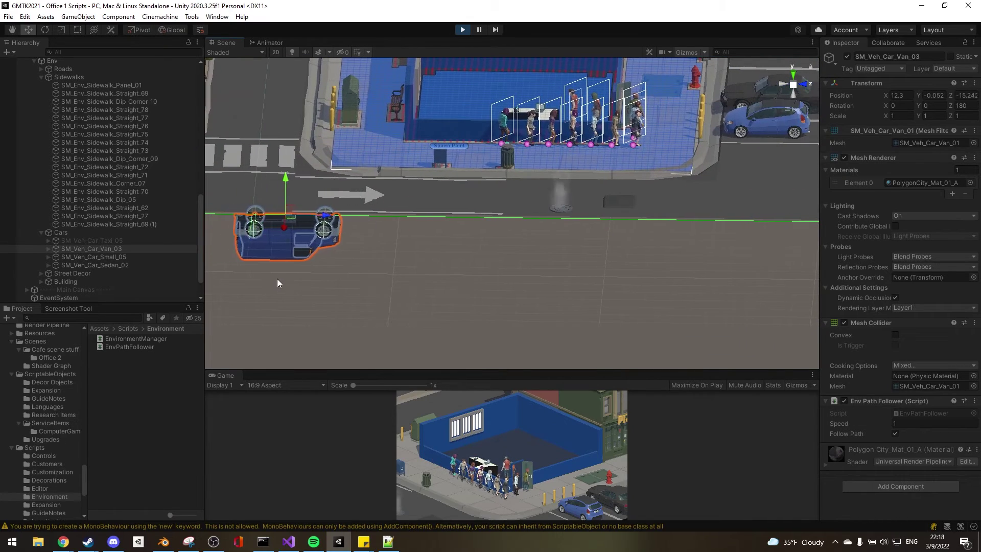
click(462, 30)
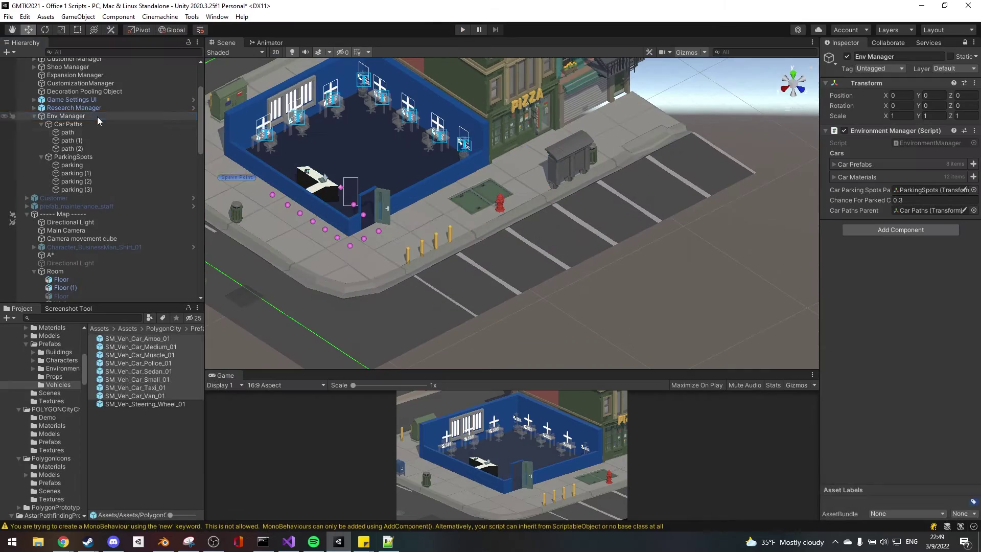
Step: Run the scene to check the spawned parked cars and the traffic along the car paths, and stop the game
click(462, 30)
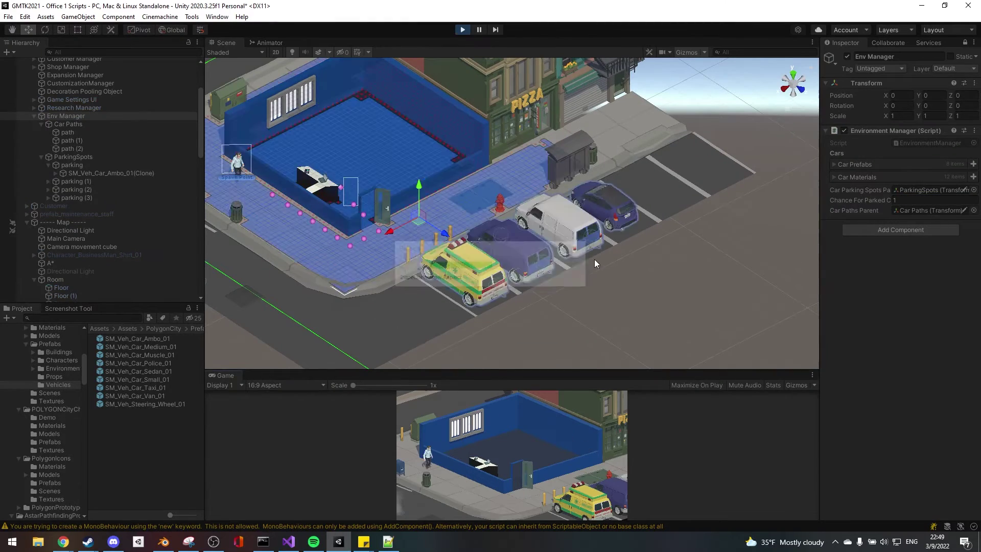
drag(594, 259, 546, 294)
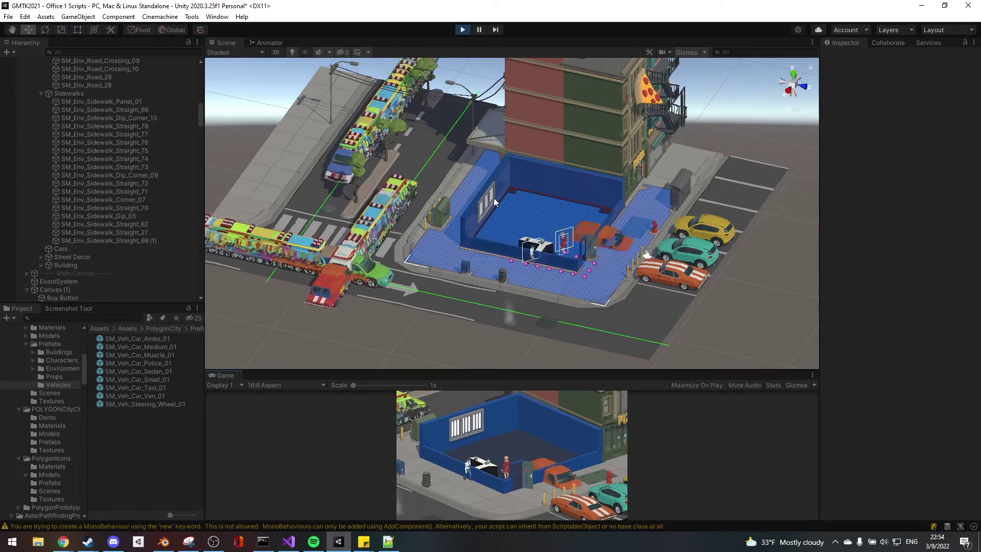
key(Left)
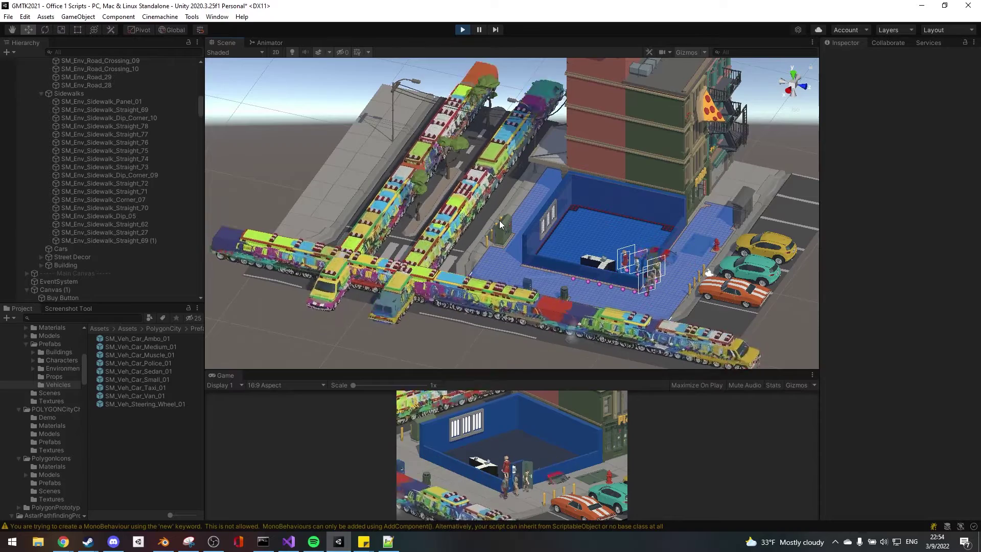
key(ctrl+p)
click(462, 30)
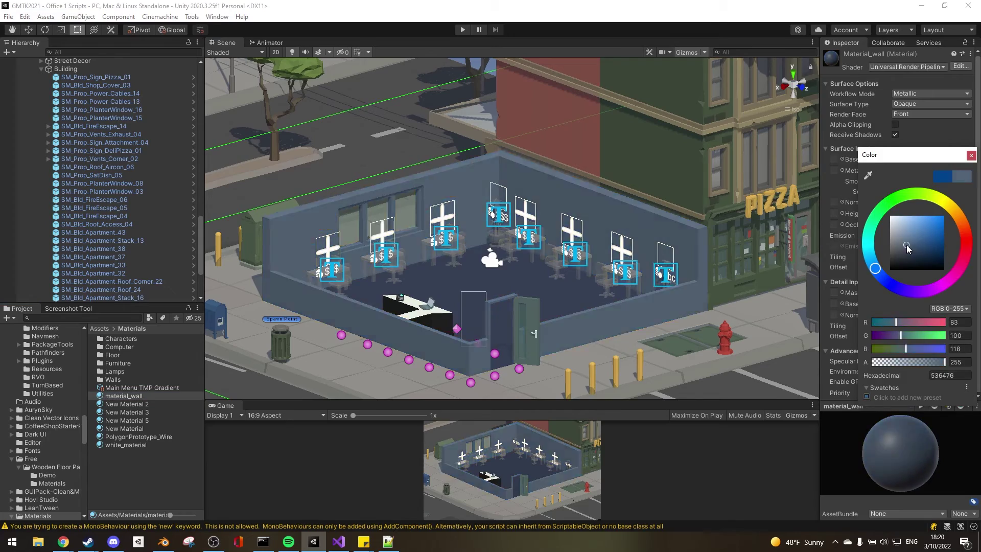
Step: Change the base colour of material_wall to a darker blue, hex 234061
drag(907, 248, 918, 254)
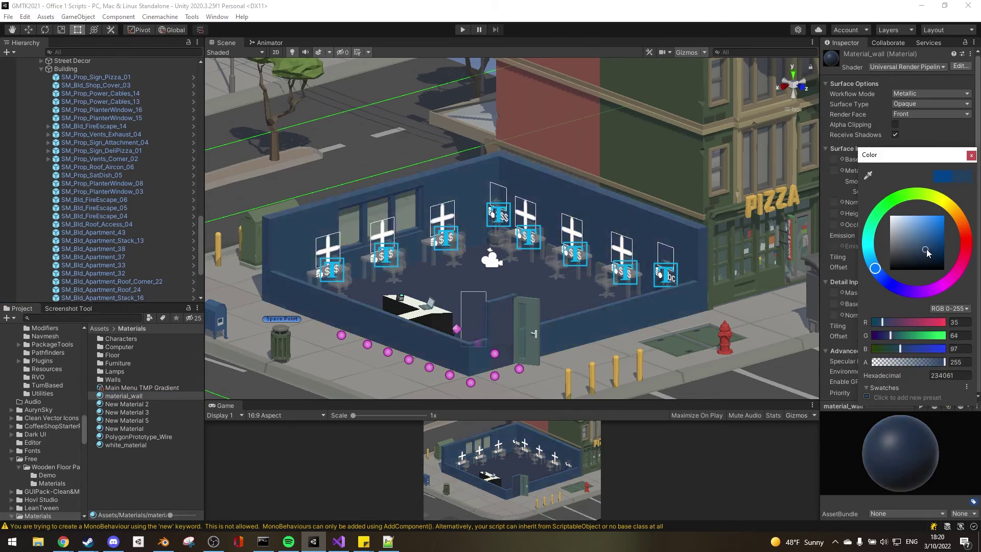